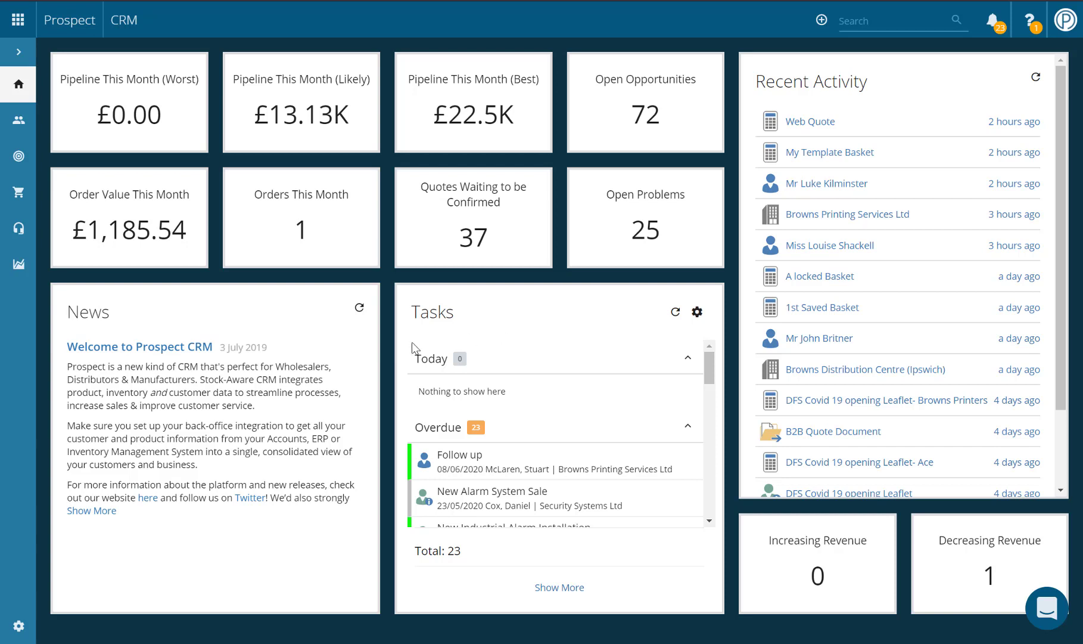
Go to Settings > Sales and open the Opportunity statuses configuration page
left_click(21, 626)
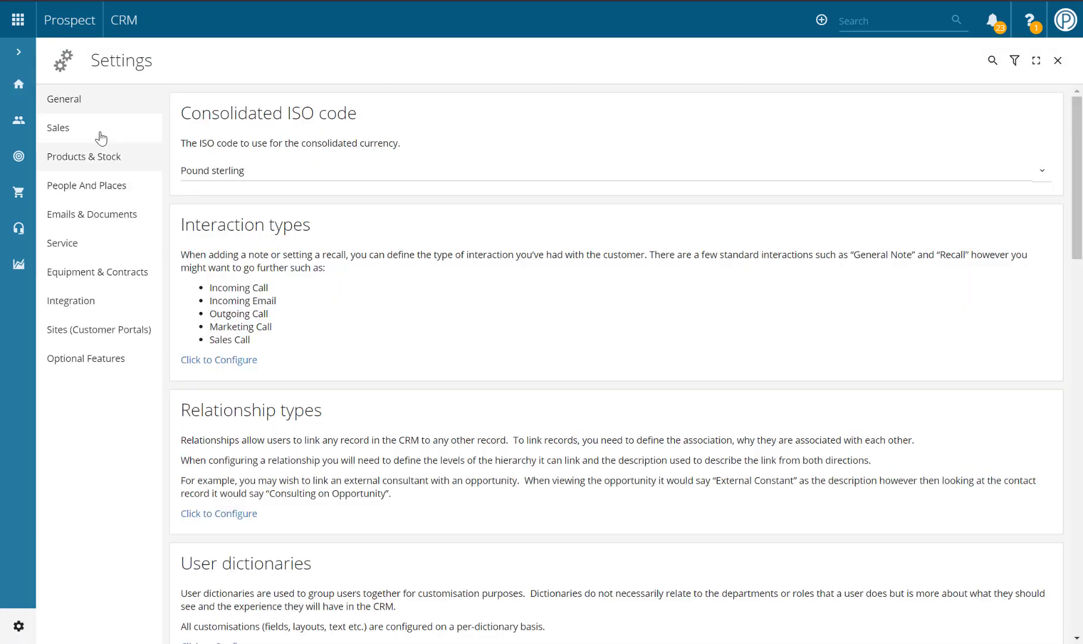
left_click(98, 136)
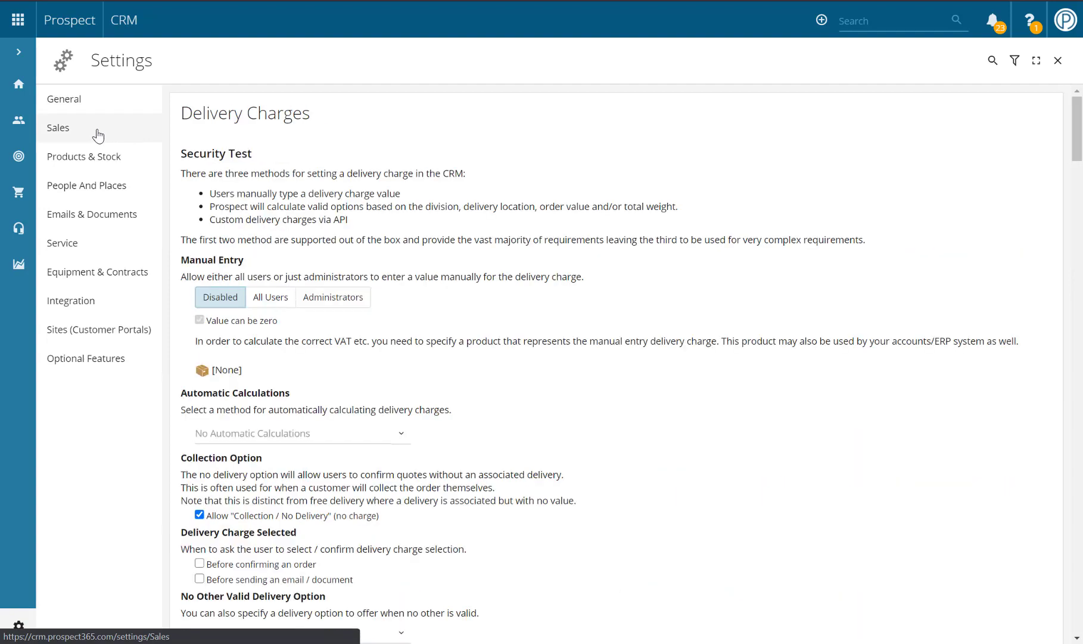
scroll(469, 340, "down", 15)
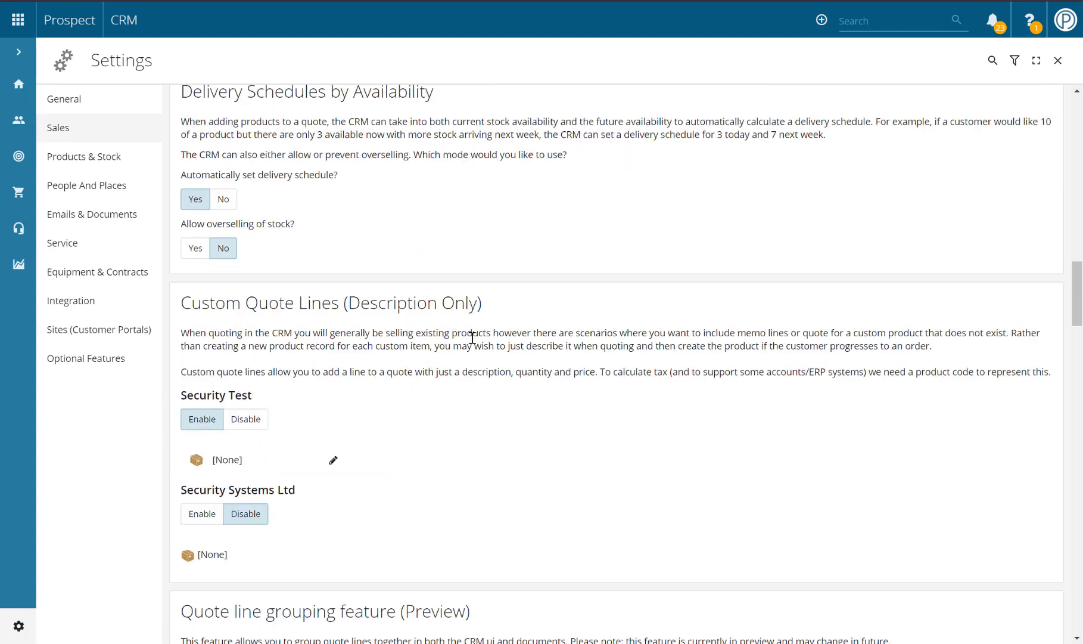
scroll(472, 338, "down", 20)
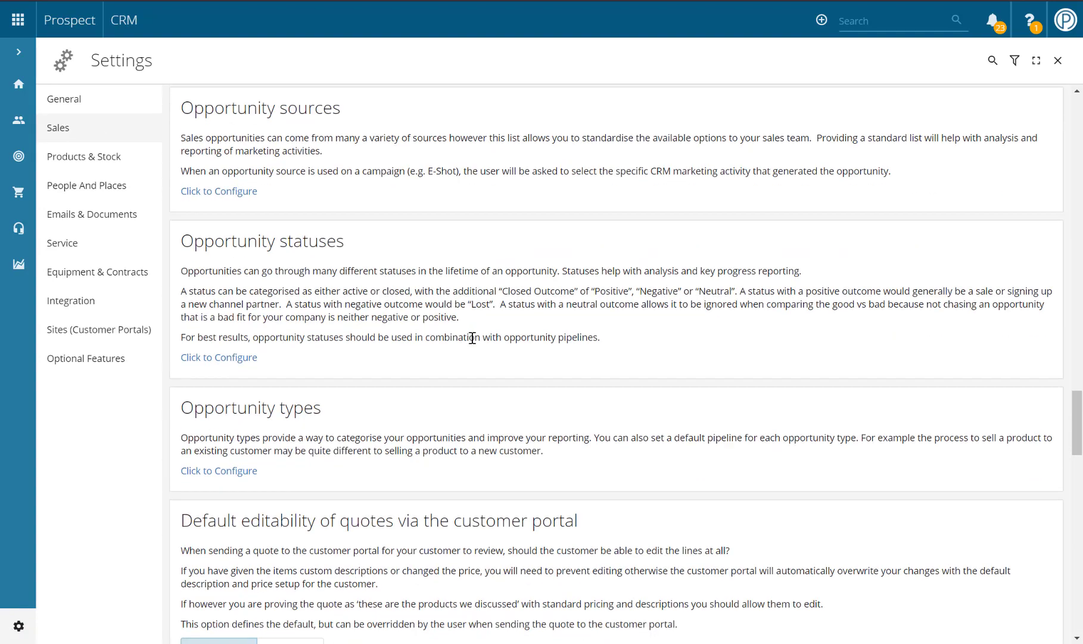
left_click(223, 361)
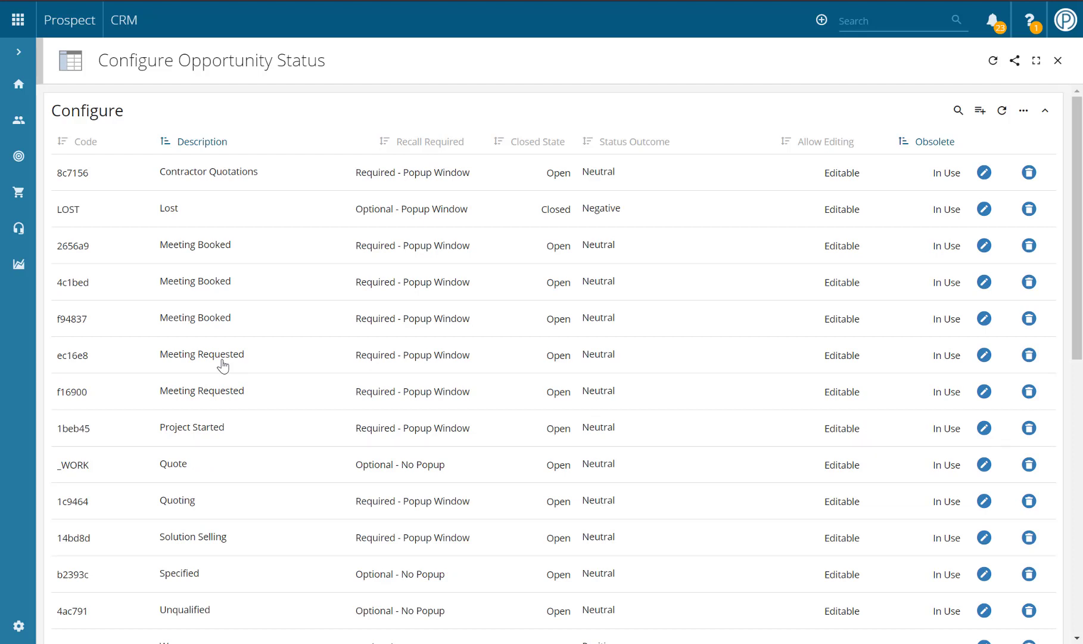
Create a new opportunity status with the description 'Enquiry'
left_click(980, 111)
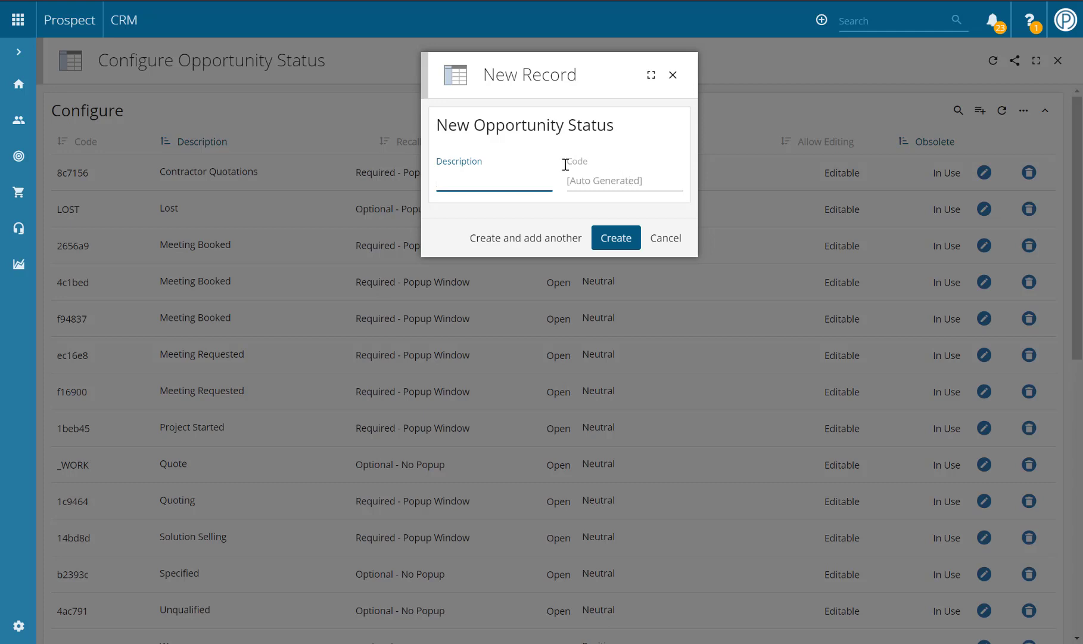
type("Enquiry")
left_click(614, 246)
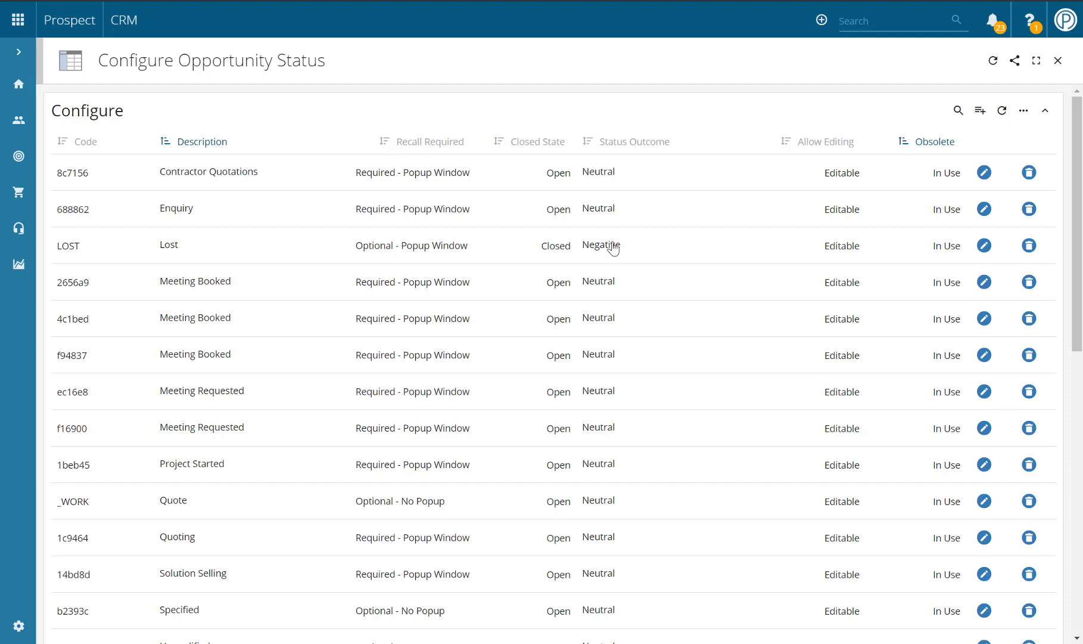
Edit the Enquiry status and keep Recall Required as Required - Popup Window
left_click(985, 209)
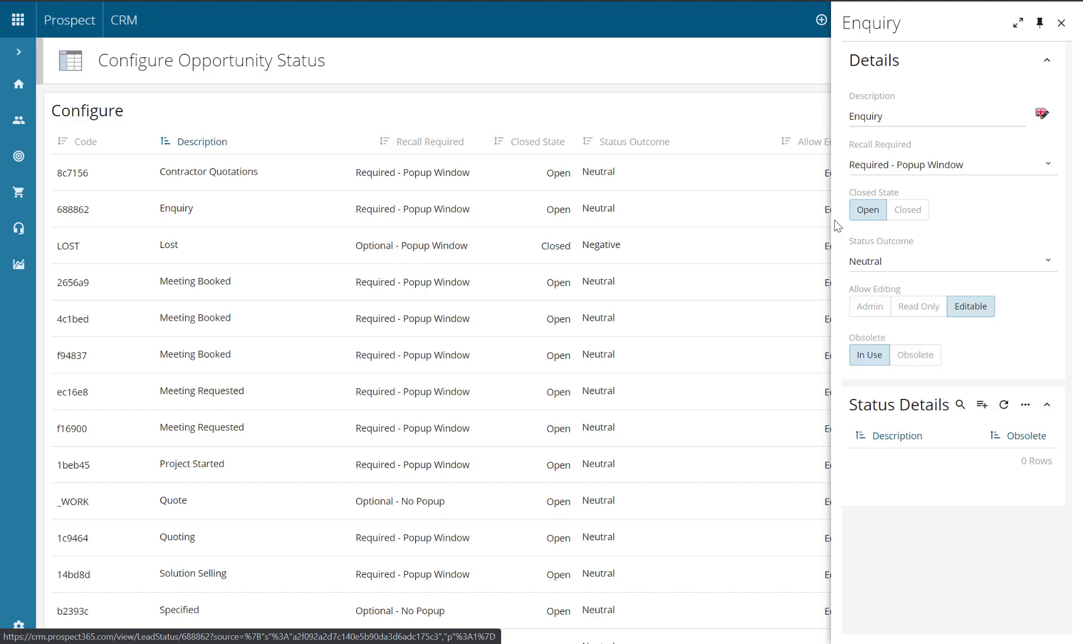
left_click(923, 169)
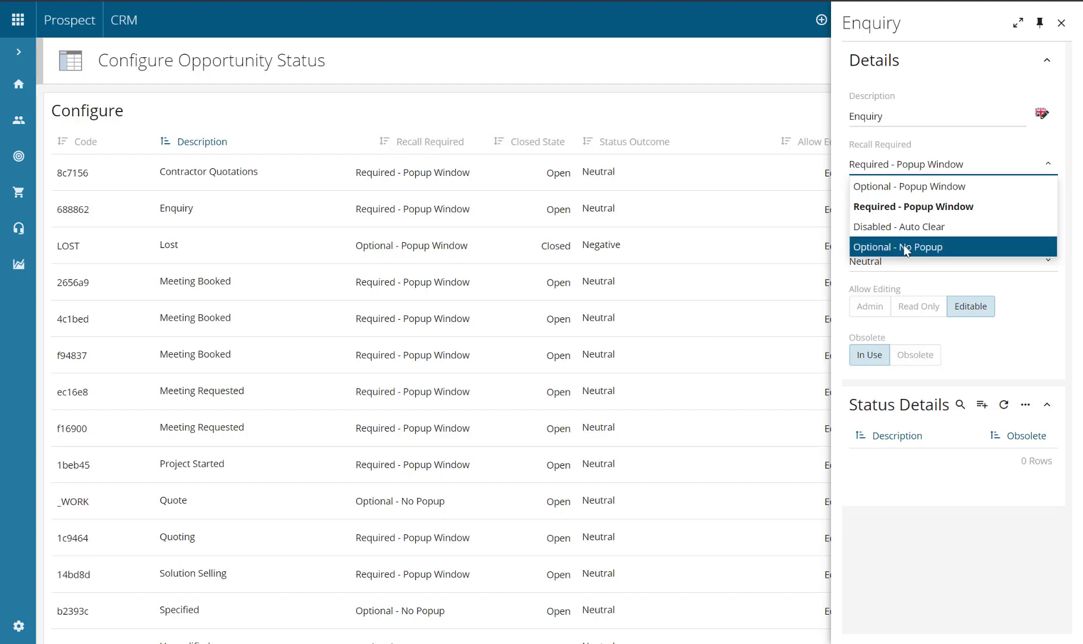
left_click(899, 210)
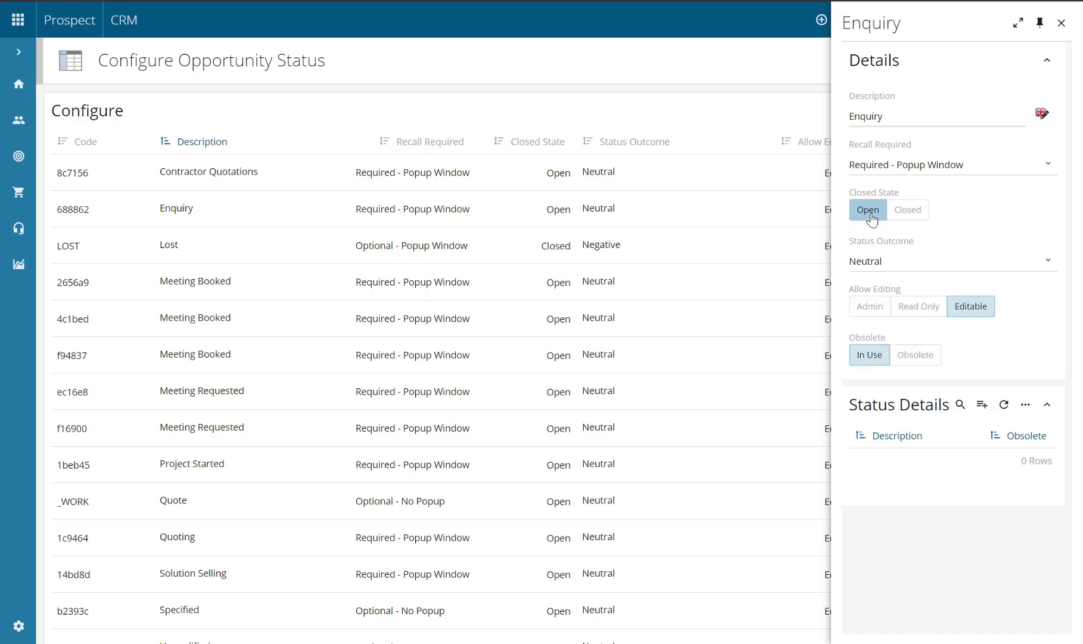
left_click(895, 261)
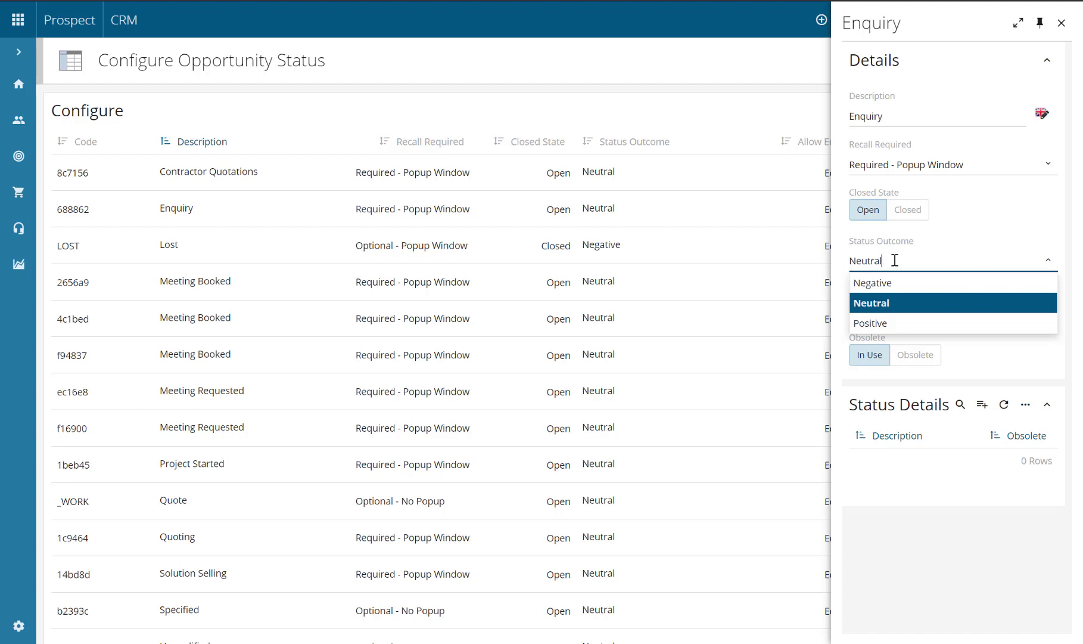
left_click(882, 309)
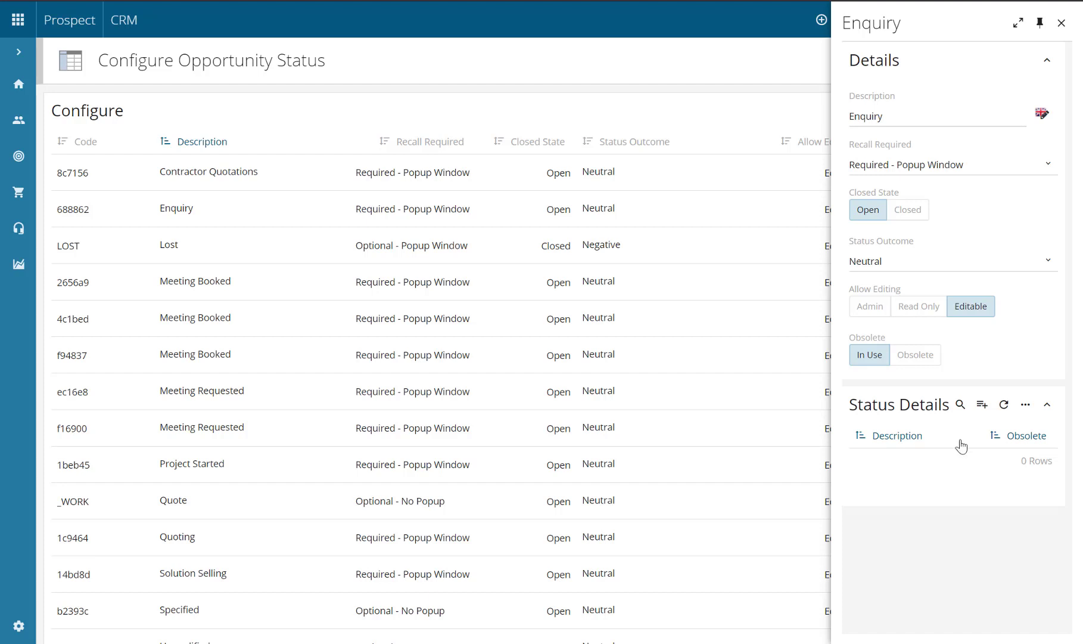
Cancel adding a status detail to Enquiry and close its details panel
left_click(986, 411)
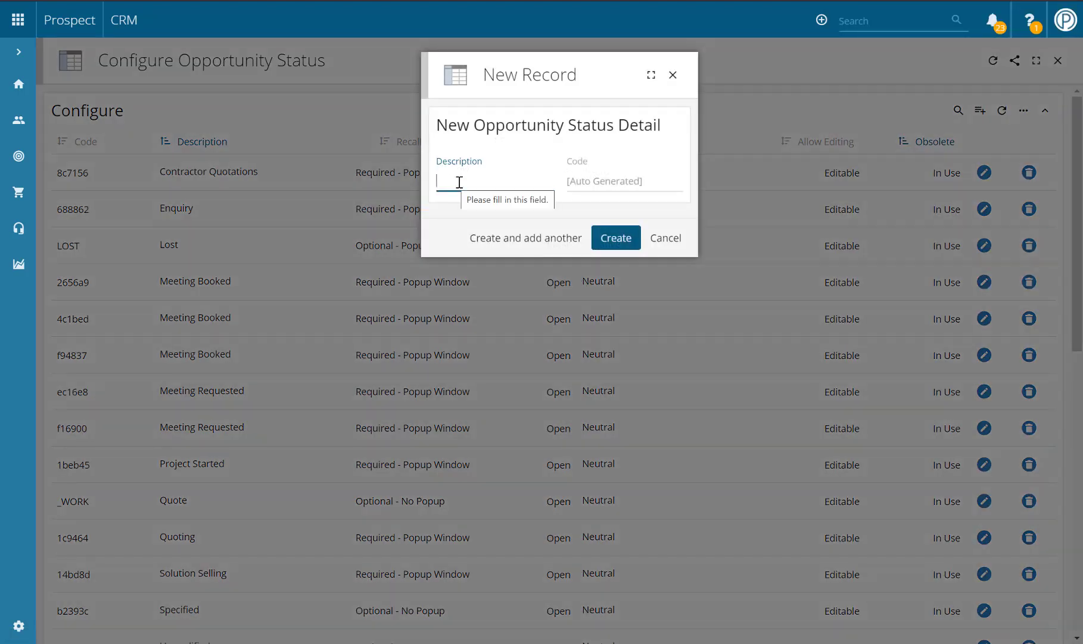
left_click(669, 243)
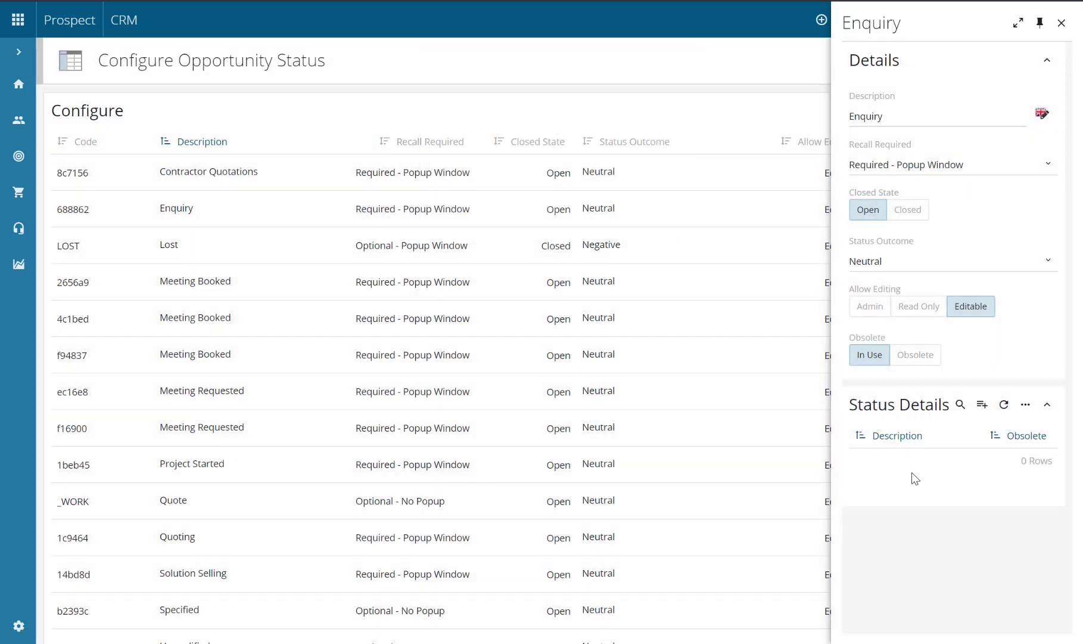
left_click(749, 522)
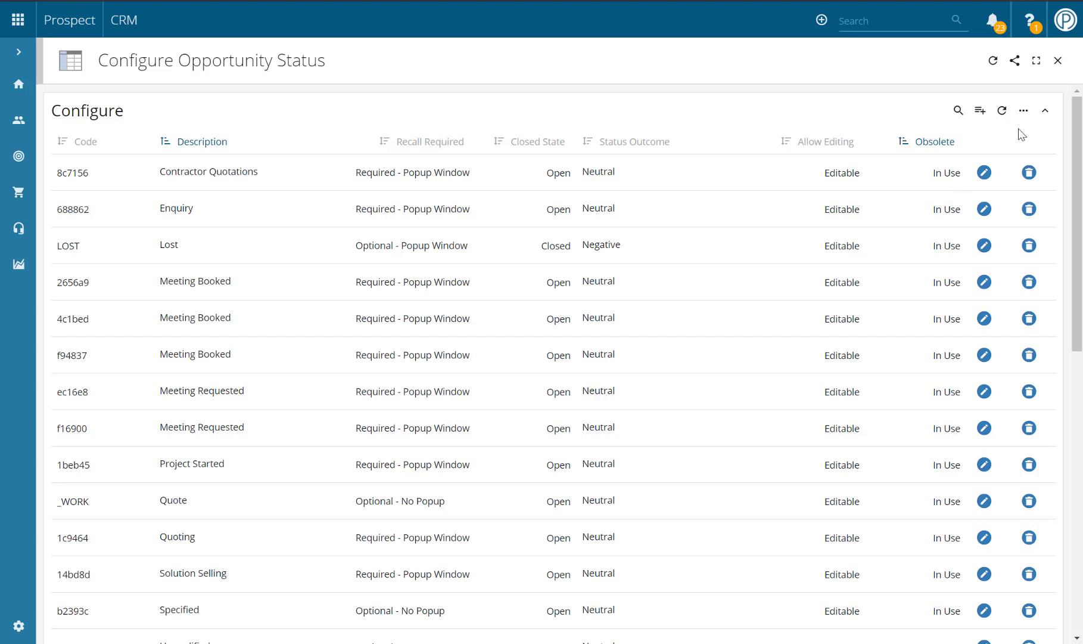
Return to Sales settings and open the Opportunity pipelines configuration list
left_click(1057, 60)
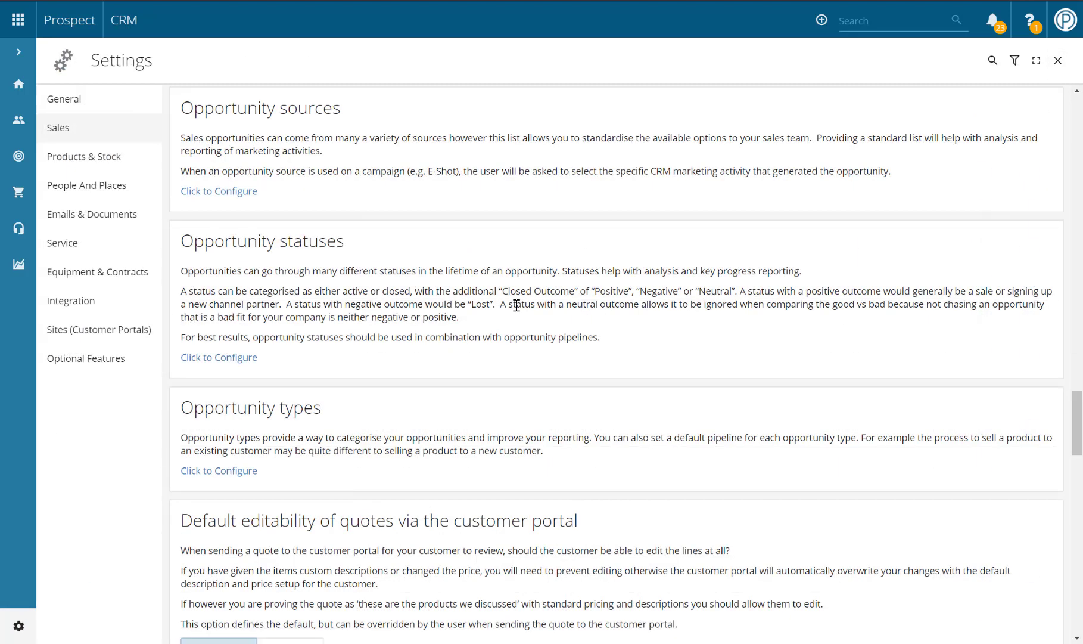
scroll(516, 305, "up", 6)
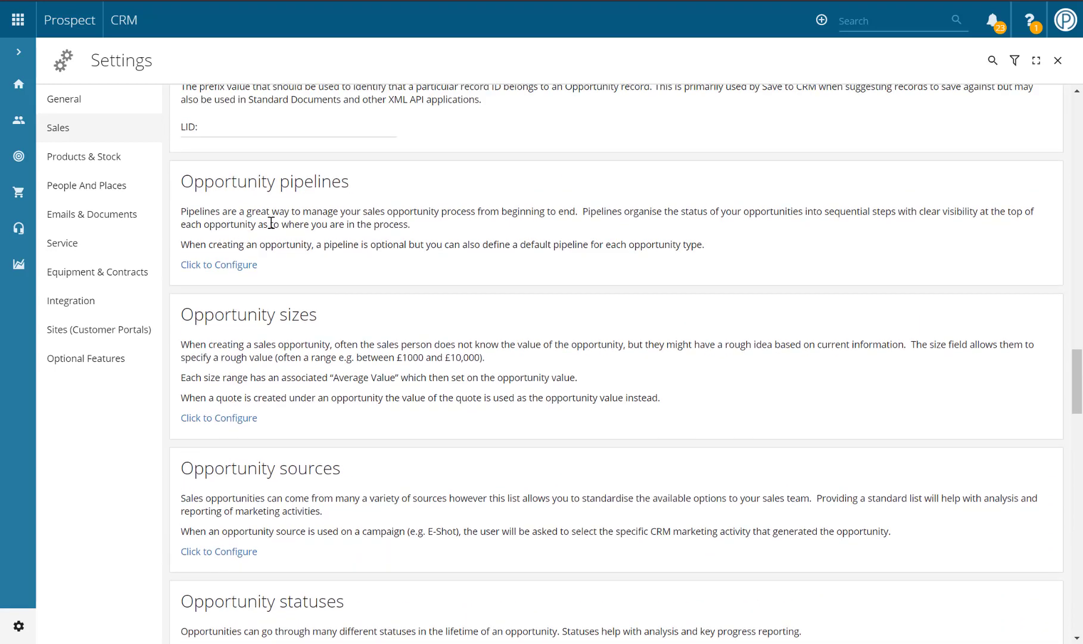
left_click(236, 272)
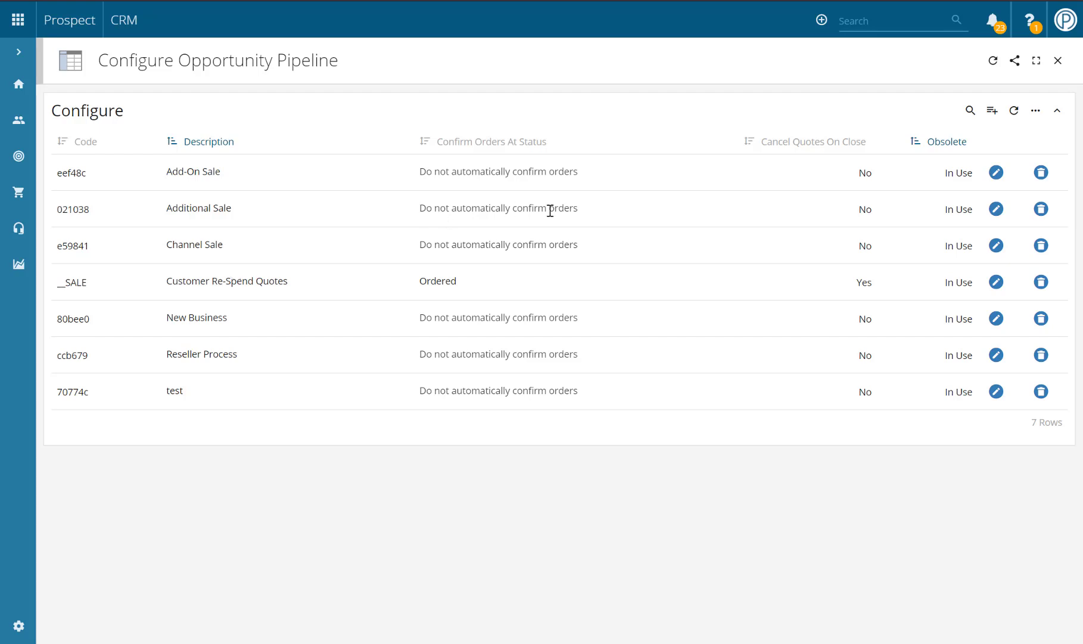
Create the pipeline 'Retailer Sales Process' with the Customer Acquisition objective
left_click(991, 112)
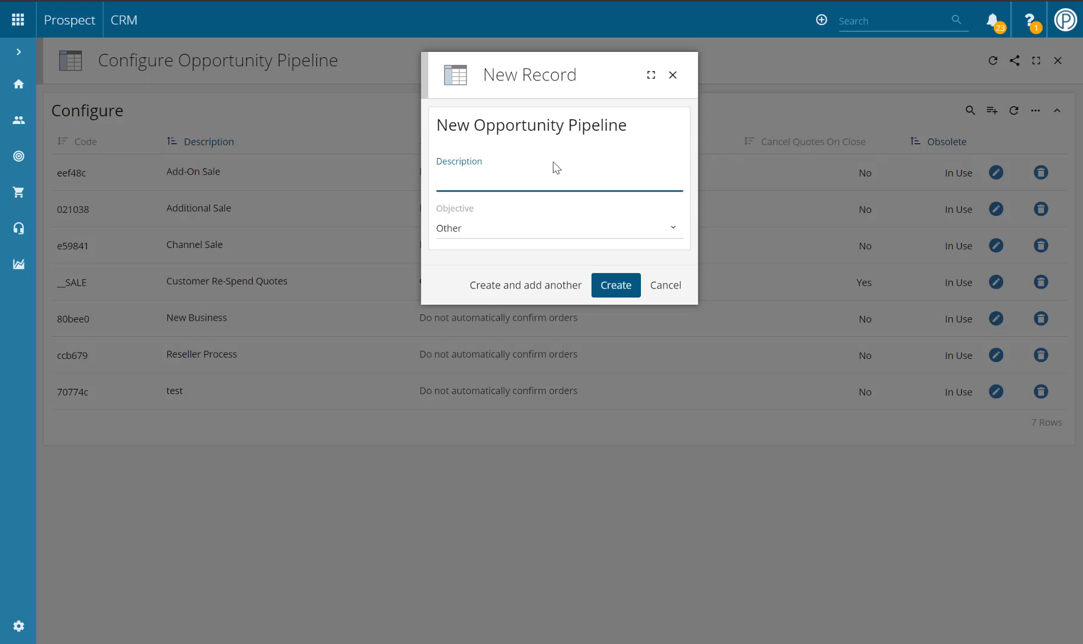
type("Retailer Sales Process")
left_click(474, 226)
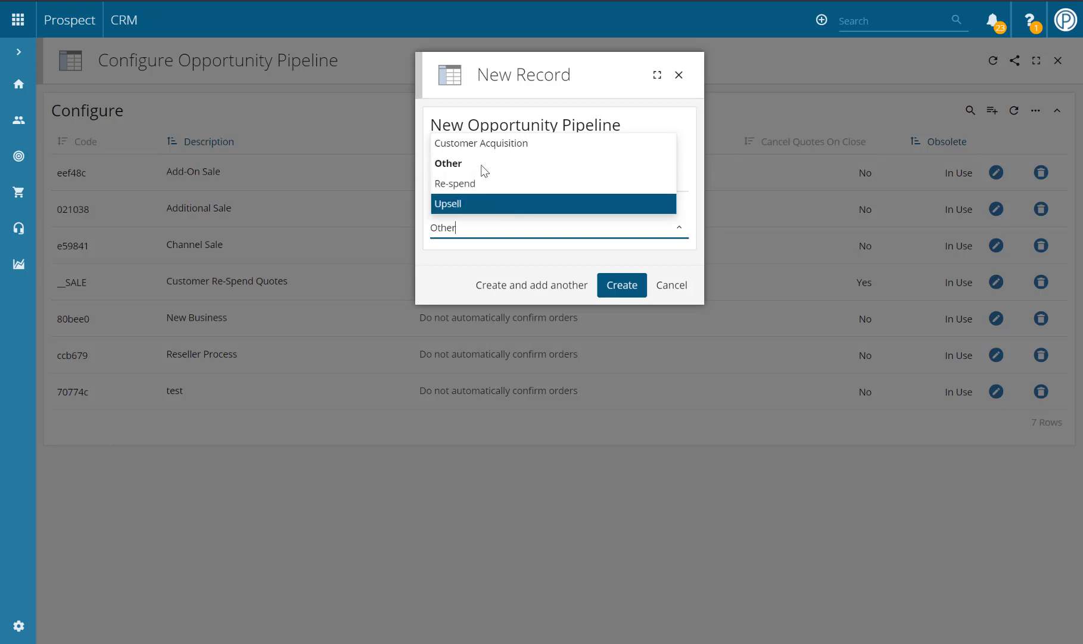
left_click(481, 148)
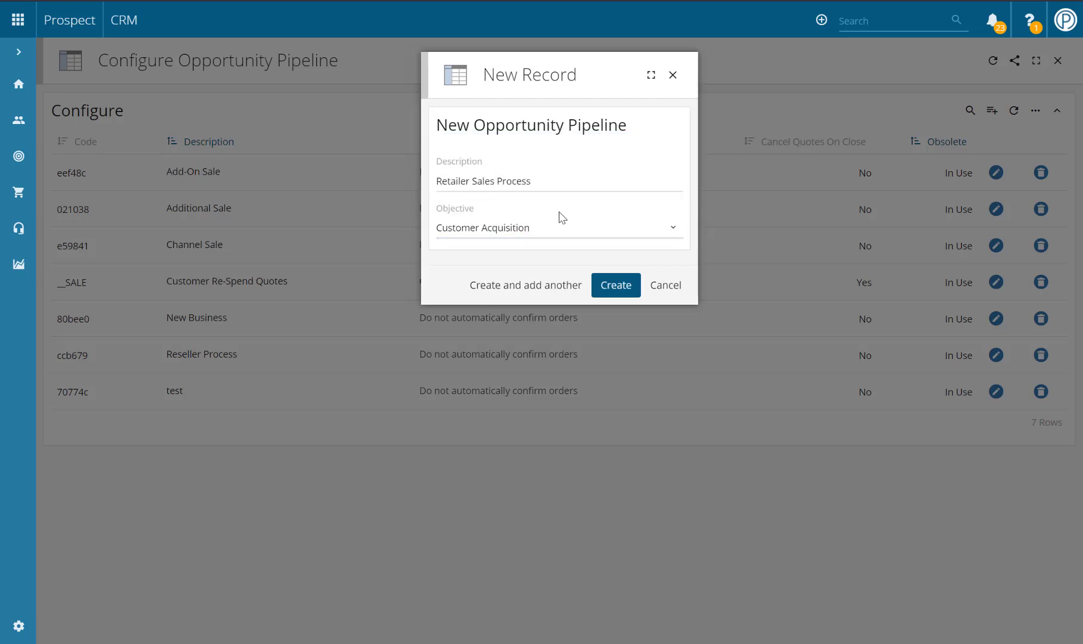
left_click(610, 285)
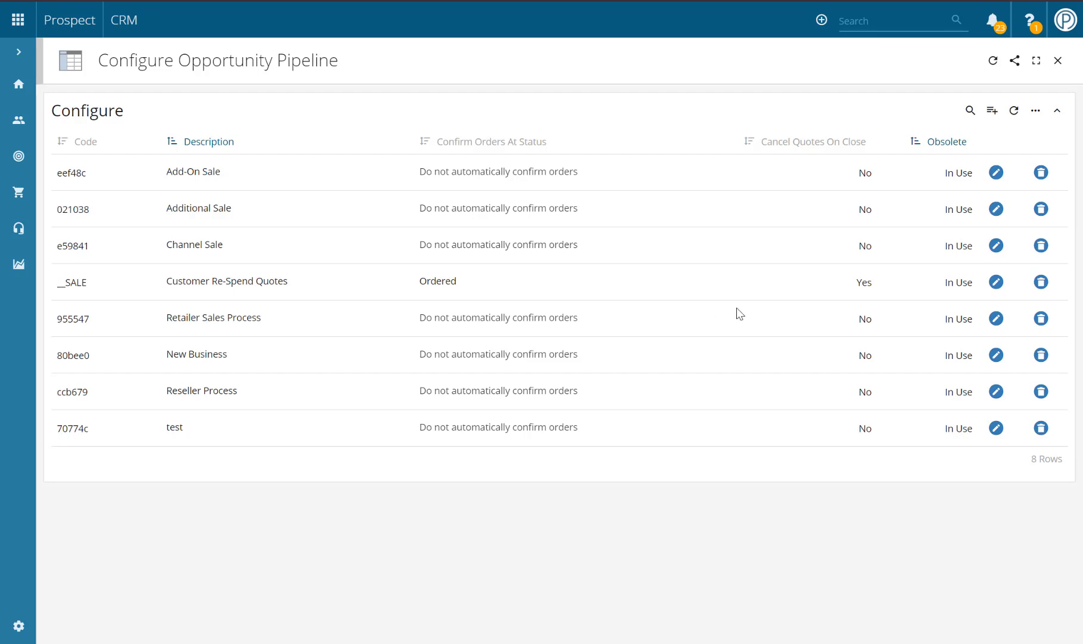
Edit Retailer Sales Process and add the Enquiry, Meeting Booked and Quote statuses
left_click(996, 319)
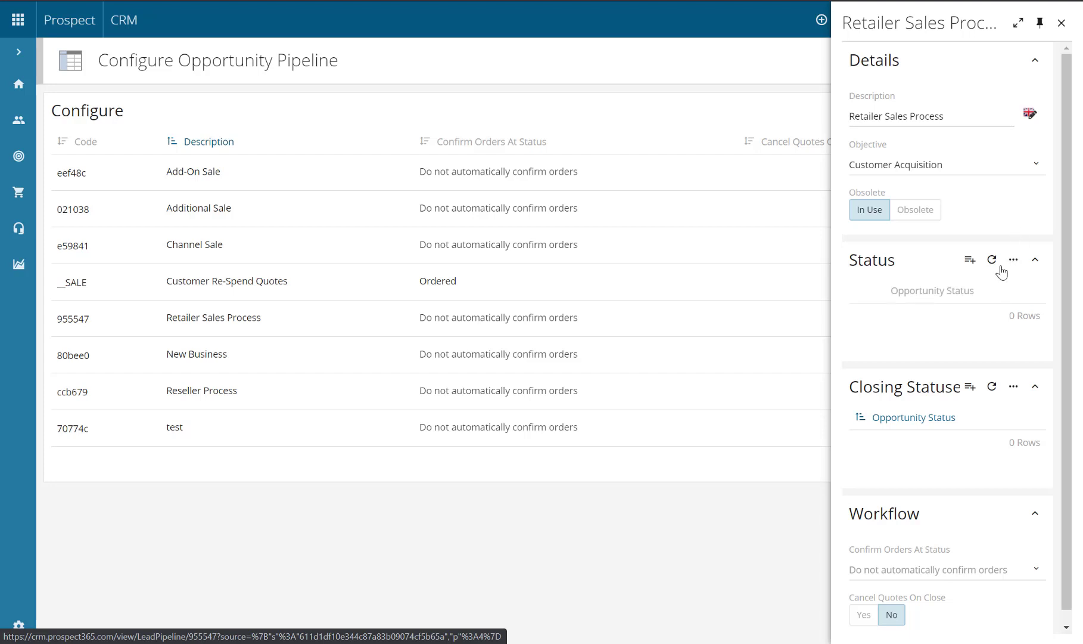
left_click(970, 261)
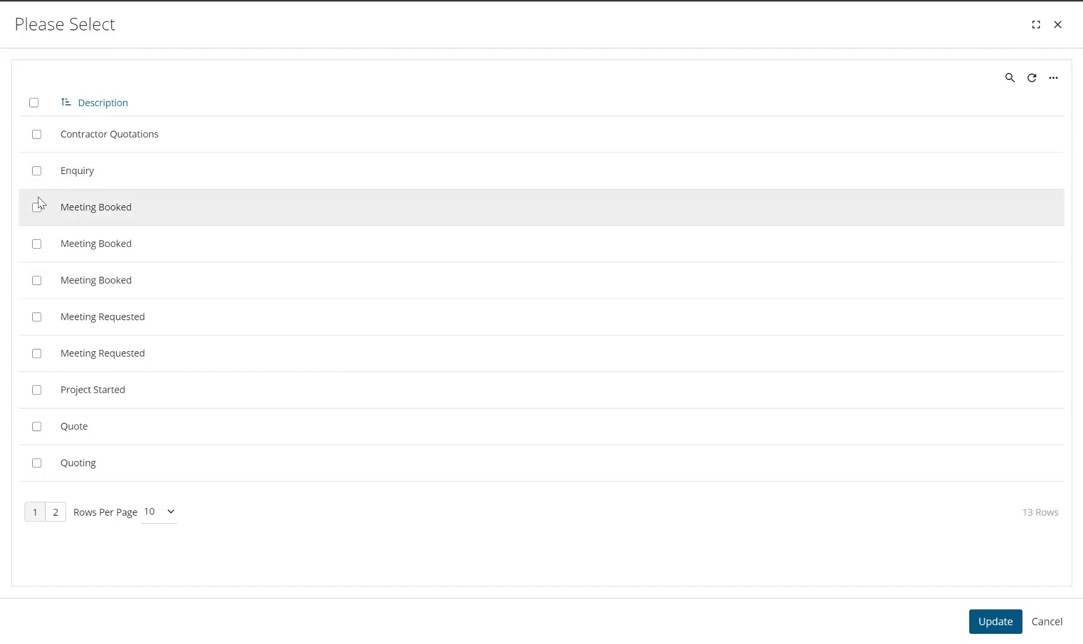
left_click(37, 206)
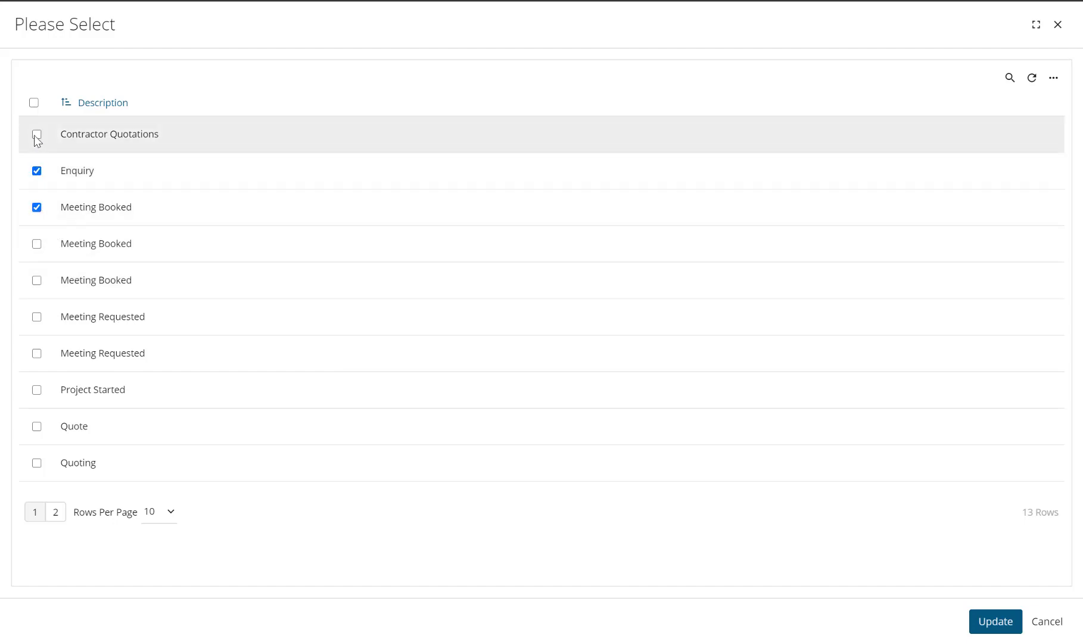
left_click(37, 427)
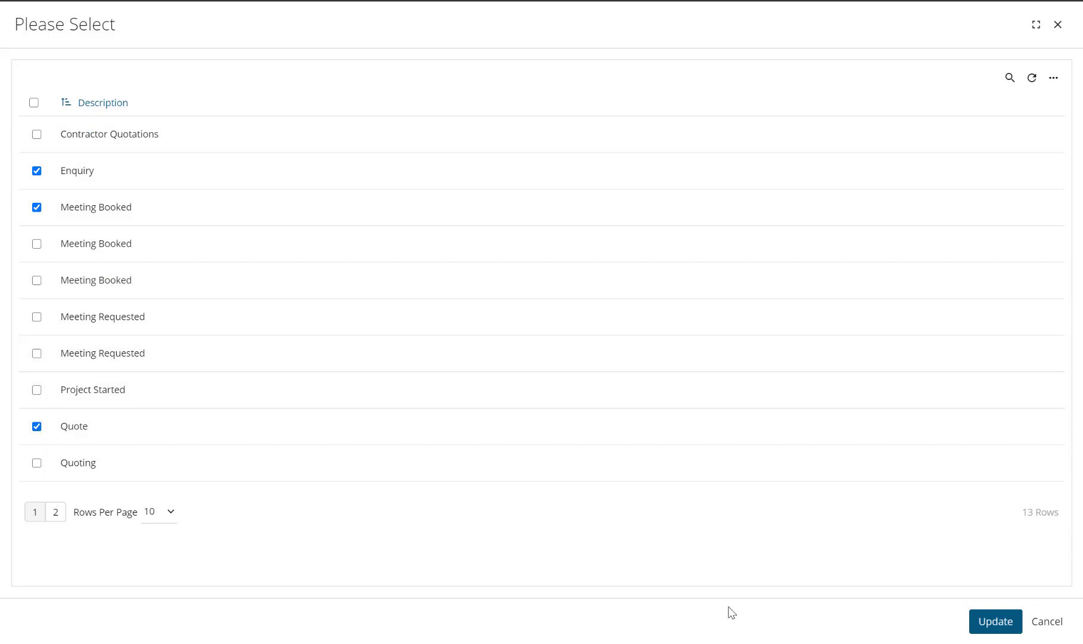
left_click(995, 621)
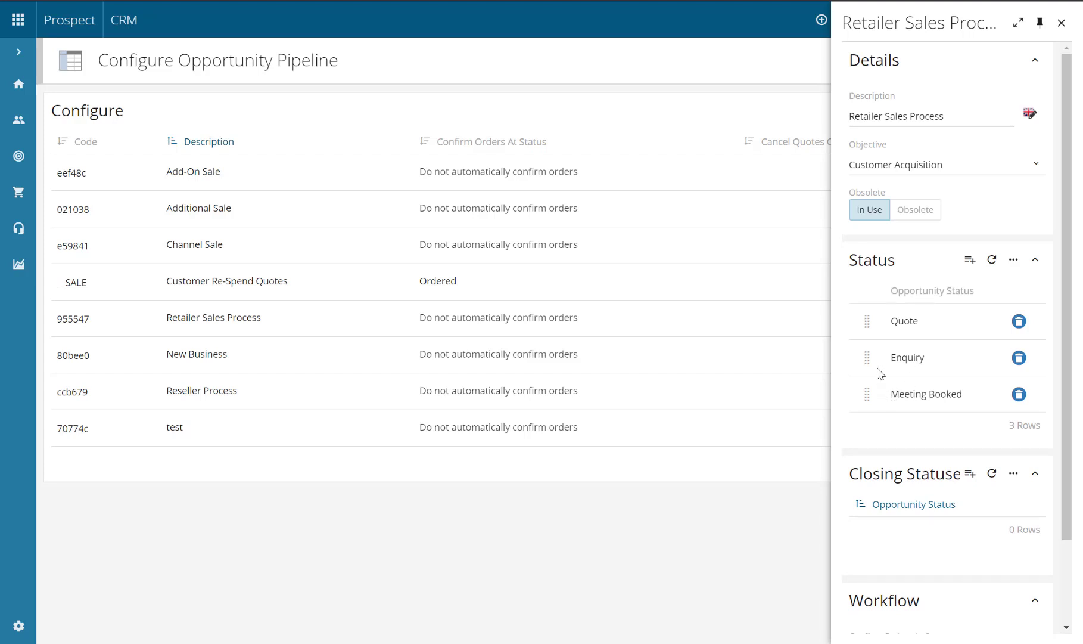
Move Enquiry and then Meeting Booked above Quote in the status list
left_click_drag(868, 359, 873, 327)
left_click_drag(873, 393, 881, 346)
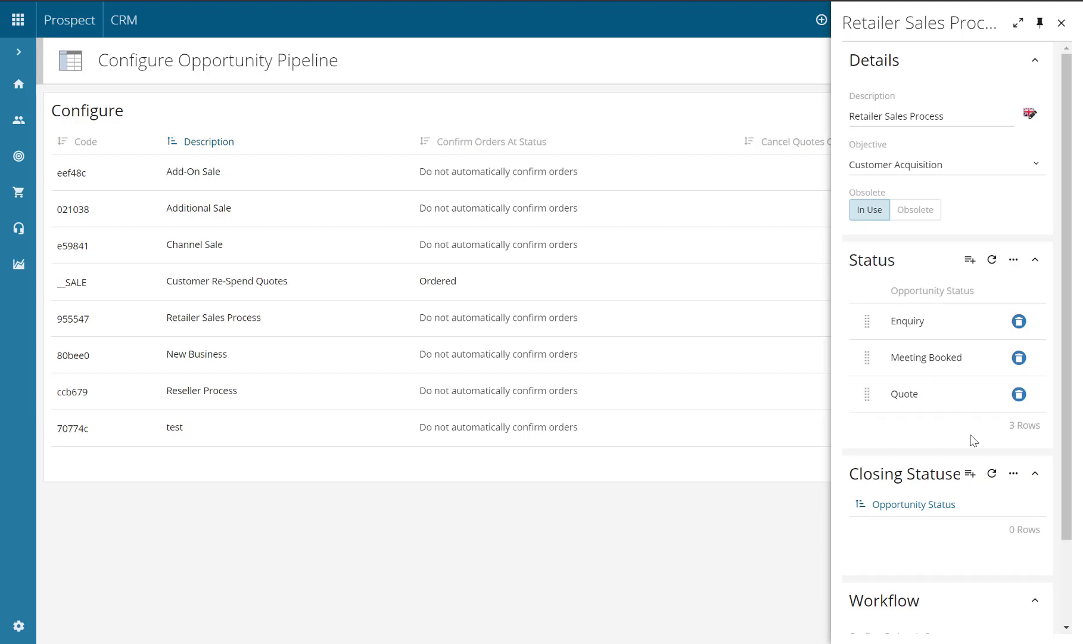
Add Lost and Won as the pipeline's closing statuses
left_click(971, 477)
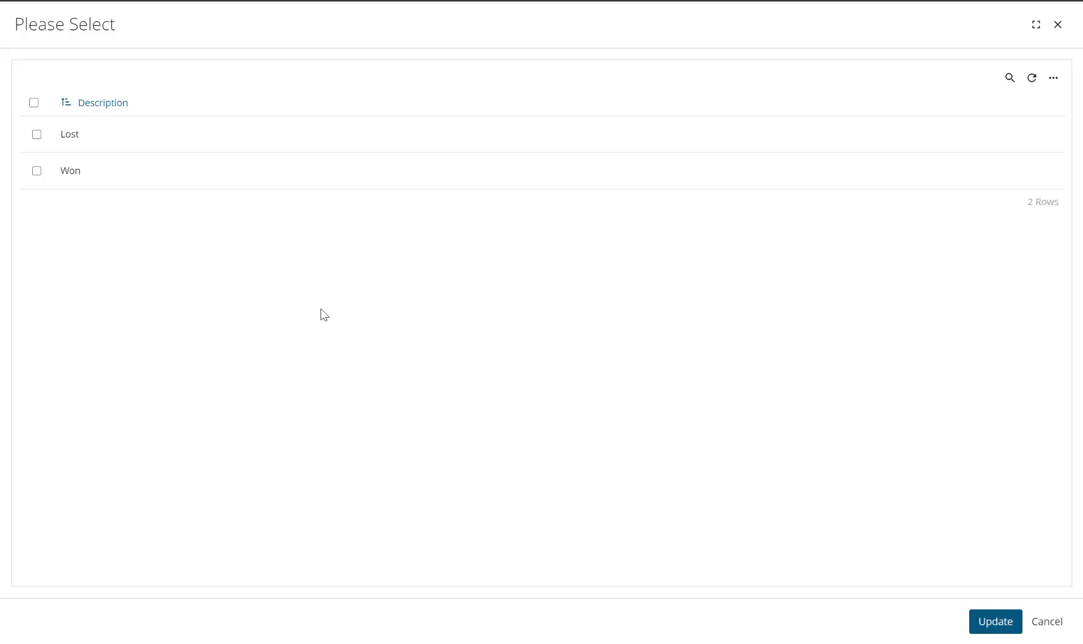
left_click(81, 146)
left_click(79, 173)
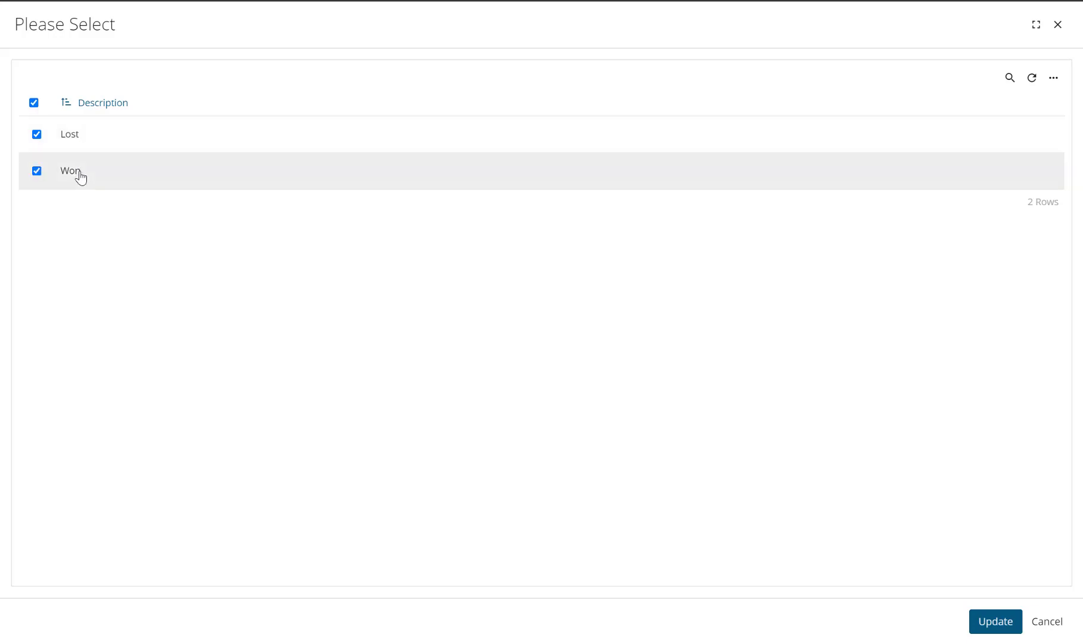
left_click(983, 620)
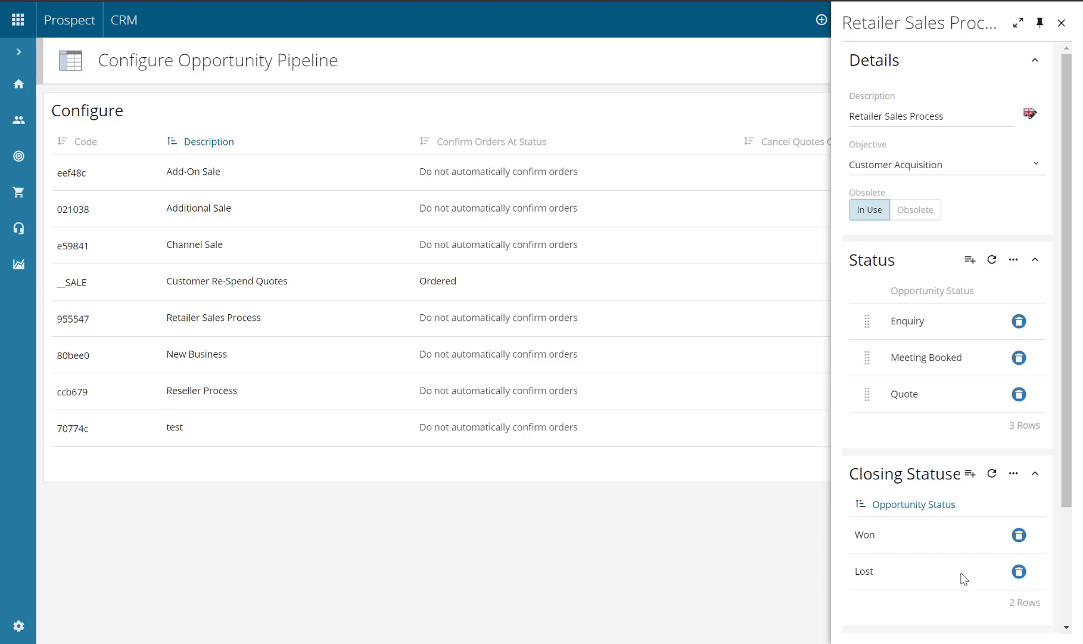
Close the Retailer Sales Process side panel
left_click(697, 559)
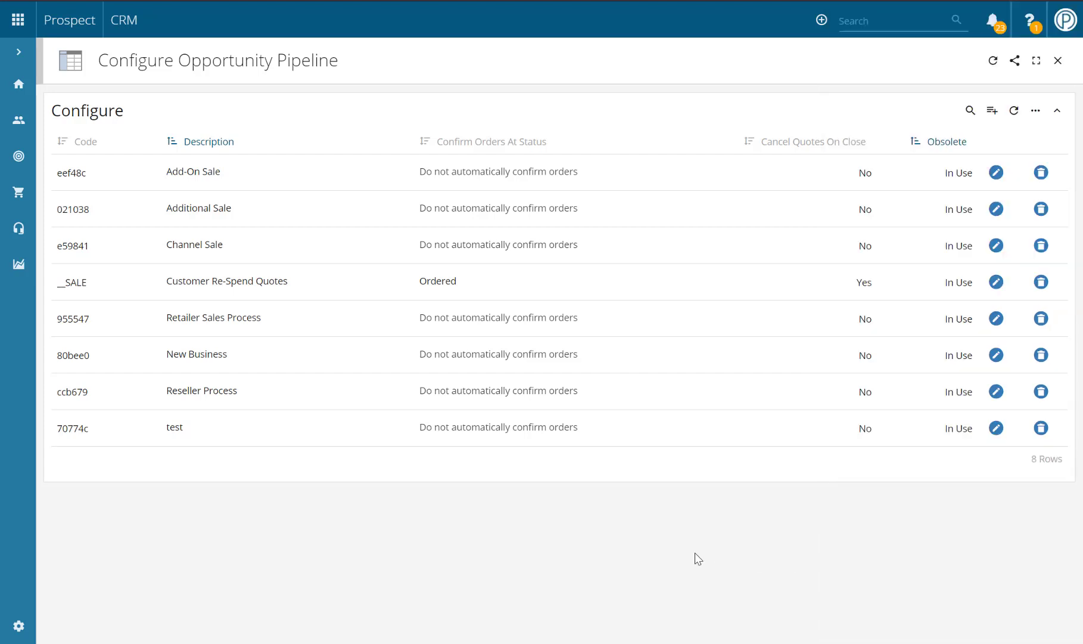